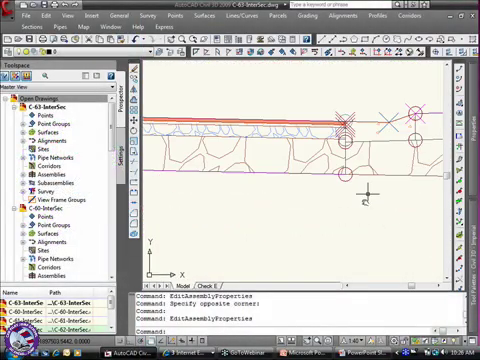
pyautogui.moveTo(395, 195); pyautogui.dragTo(335, 259, button='middle')
pyautogui.scroll(3, 330, 240)
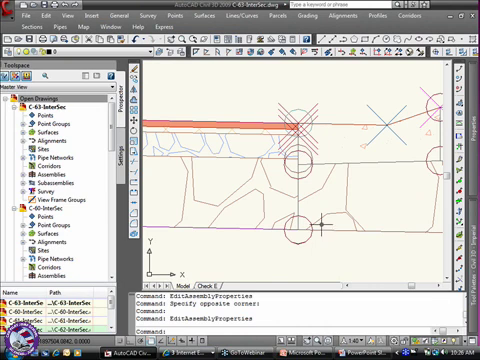
pyautogui.scroll(-2, 330, 238)
pyautogui.scroll(-3, 330, 238)
pyautogui.scroll(3, 327, 237)
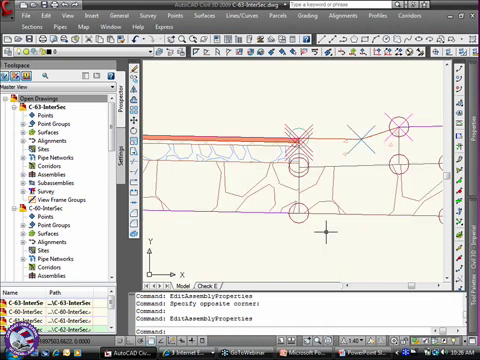
pyautogui.scroll(-1, 327, 232)
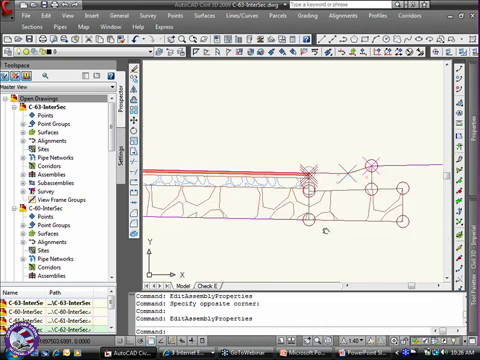
pyautogui.scroll(1, 332, 240)
pyautogui.scroll(2, 332, 238)
pyautogui.scroll(2, 335, 236)
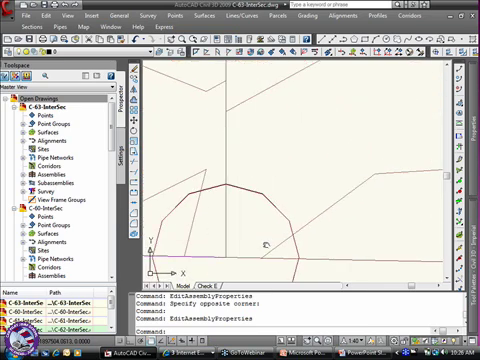
pyautogui.scroll(2, 266, 250)
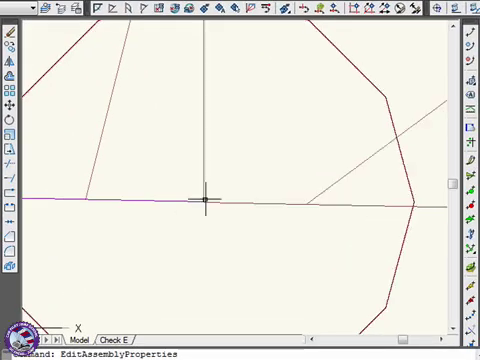
pyautogui.moveTo(222, 202); pyautogui.dragTo(218, 212, button='middle')
pyautogui.click(212, 208)
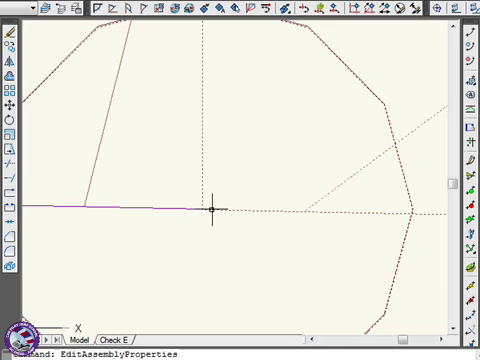
pyautogui.click(210, 209)
pyautogui.doubleClick(197, 210)
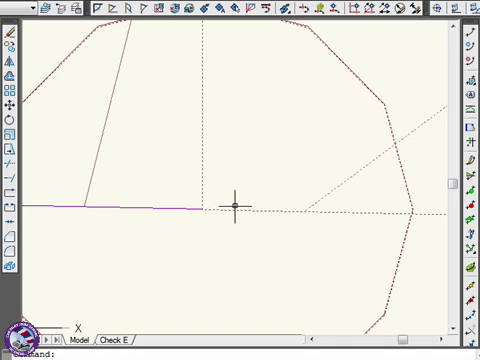
pyautogui.scroll(-3, 235, 207)
pyautogui.moveTo(231, 236); pyautogui.dragTo(228, 267, button='middle')
pyautogui.scroll(-2, 240, 240)
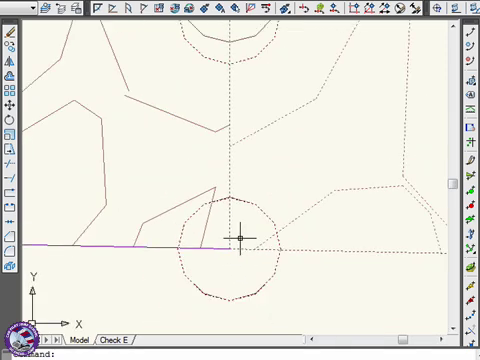
pyautogui.scroll(-3, 245, 245)
pyautogui.scroll(3, 247, 246)
pyautogui.scroll(3, 214, 238)
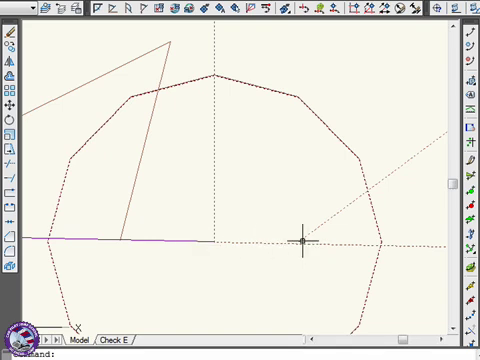
pyautogui.scroll(-3, 261, 212)
pyautogui.scroll(-2, 262, 222)
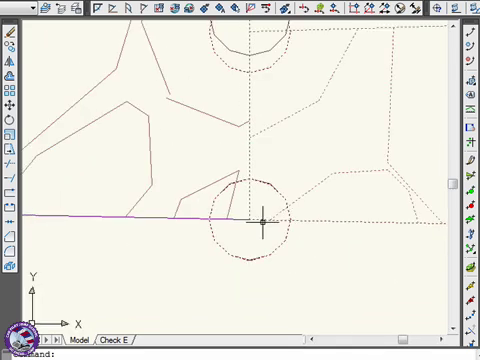
pyautogui.moveTo(260, 223); pyautogui.dragTo(240, 245, button='middle')
pyautogui.scroll(5, 233, 246)
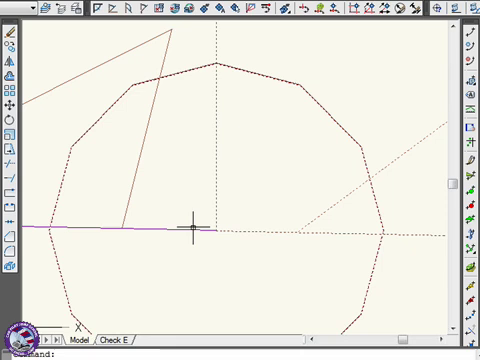
pyautogui.scroll(-3, 247, 225)
pyautogui.moveTo(257, 228); pyautogui.dragTo(266, 292, button='middle')
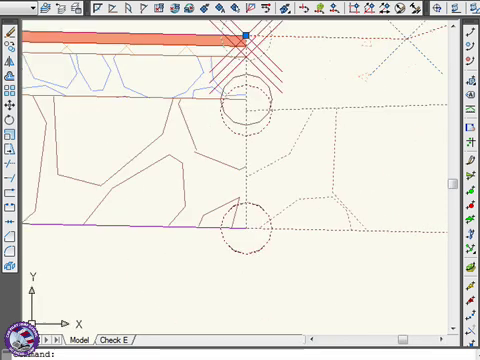
pyautogui.scroll(-2, 266, 292)
pyautogui.moveTo(238, 268); pyautogui.dragTo(231, 275, button='middle')
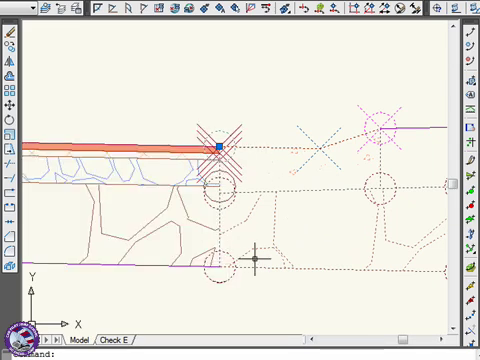
pyautogui.moveTo(297, 262); pyautogui.dragTo(364, 268, button='middle')
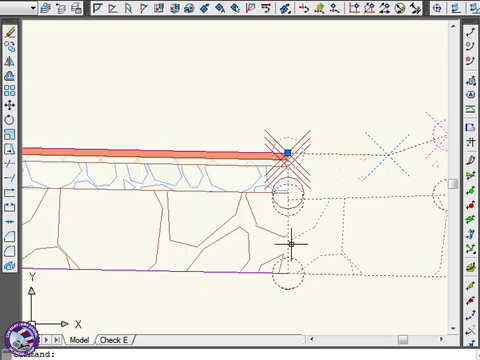
pyautogui.scroll(5, 288, 271)
pyautogui.scroll(3, 280, 268)
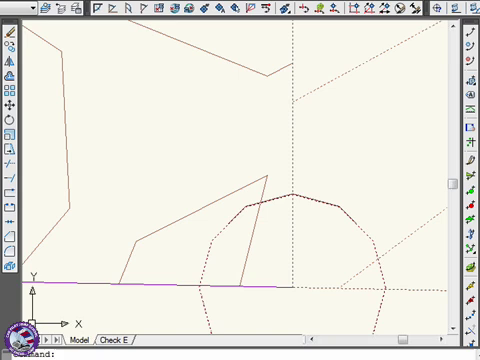
pyautogui.scroll(3, 301, 294)
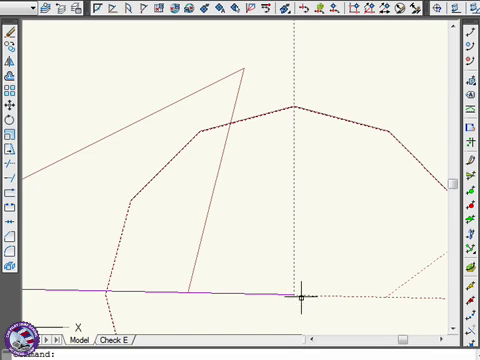
pyautogui.scroll(-2, 300, 300)
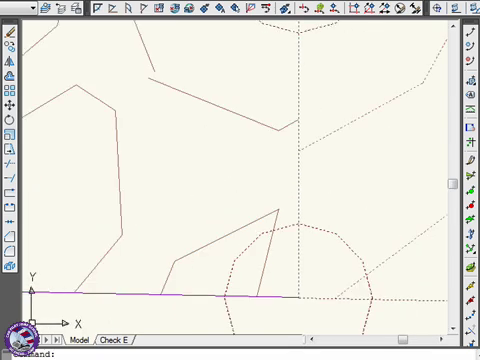
pyautogui.scroll(-3, 305, 310)
pyautogui.moveTo(307, 312); pyautogui.dragTo(193, 280, button='middle')
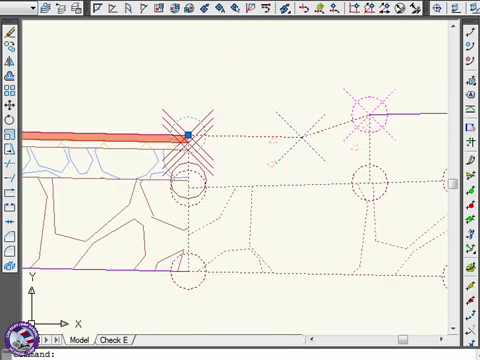
pyautogui.rightClick(261, 284)
pyautogui.click(297, 145)
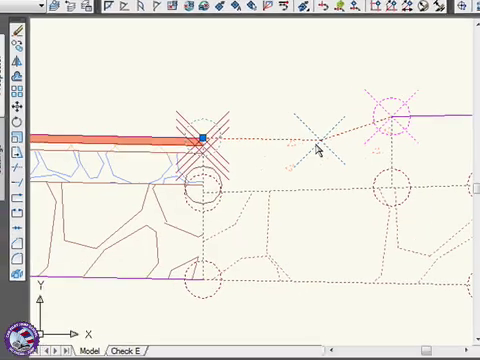
pyautogui.click(130, 47)
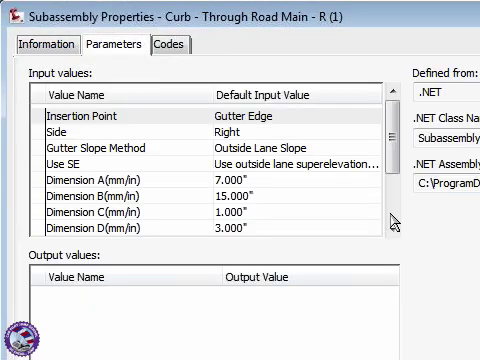
pyautogui.moveTo(393, 152); pyautogui.dragTo(393, 211)
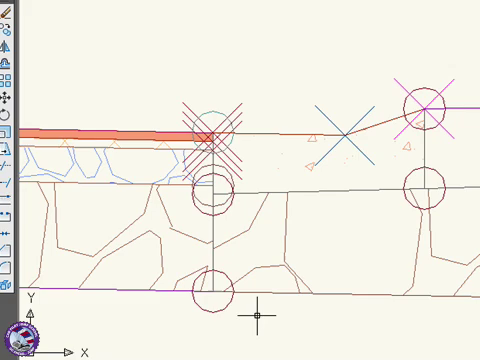
pyautogui.scroll(3, 206, 279)
pyautogui.scroll(2, 198, 284)
pyautogui.moveTo(198, 284); pyautogui.dragTo(201, 259, button='middle')
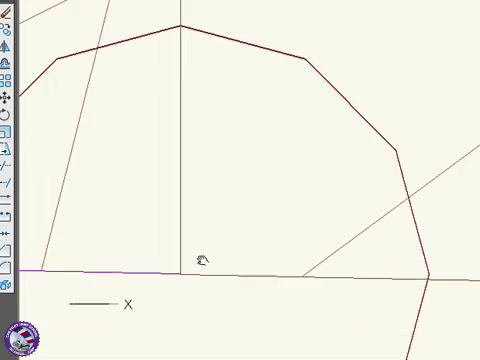
pyautogui.scroll(-2, 206, 238)
pyautogui.scroll(-2, 206, 238)
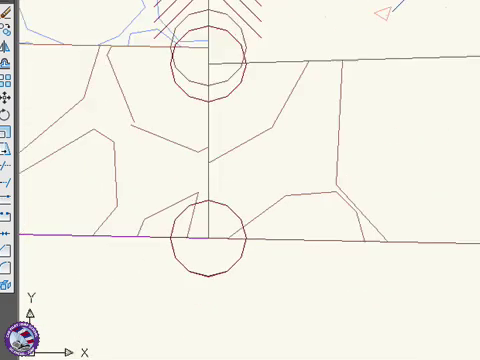